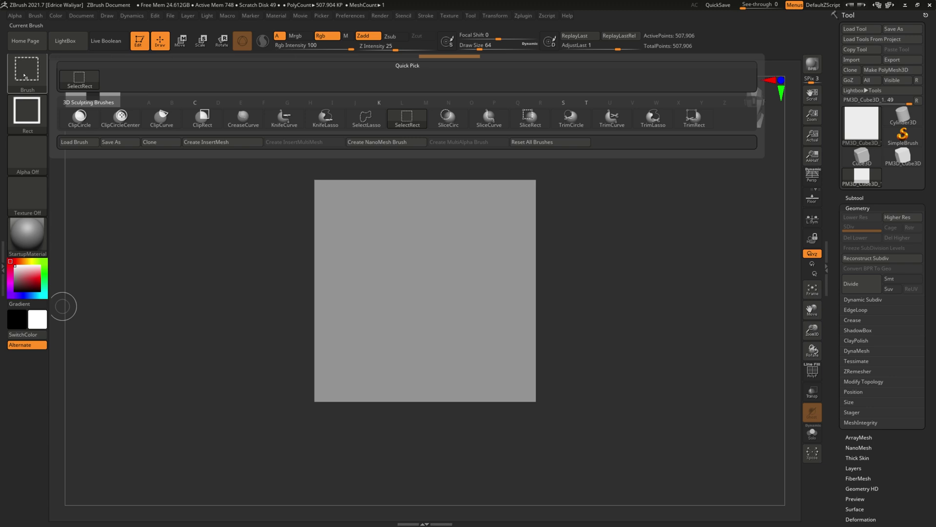
Step: Toggle from SelectRect back to the Standard brush, closing the Quick Pick palette
{"action": "key", "text": "ctrl+shift"}
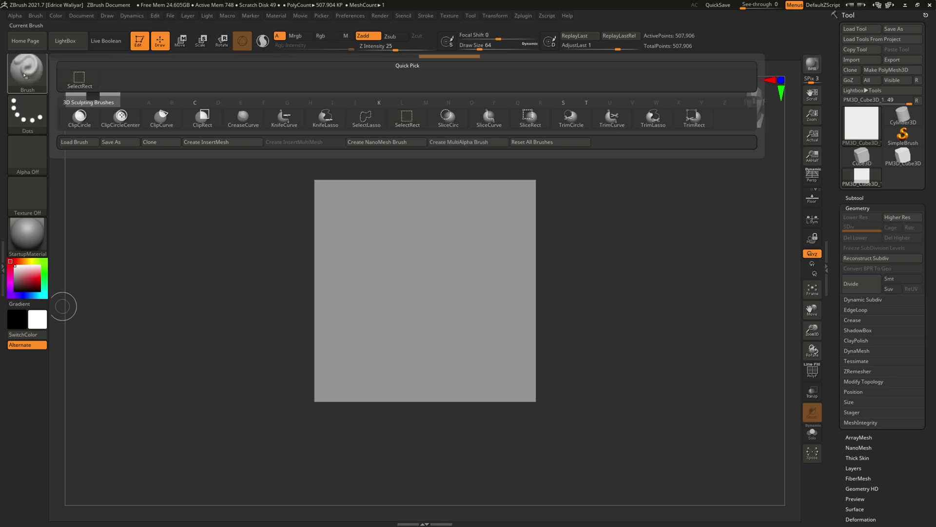
{"action": "key", "text": "ctrl+shift"}
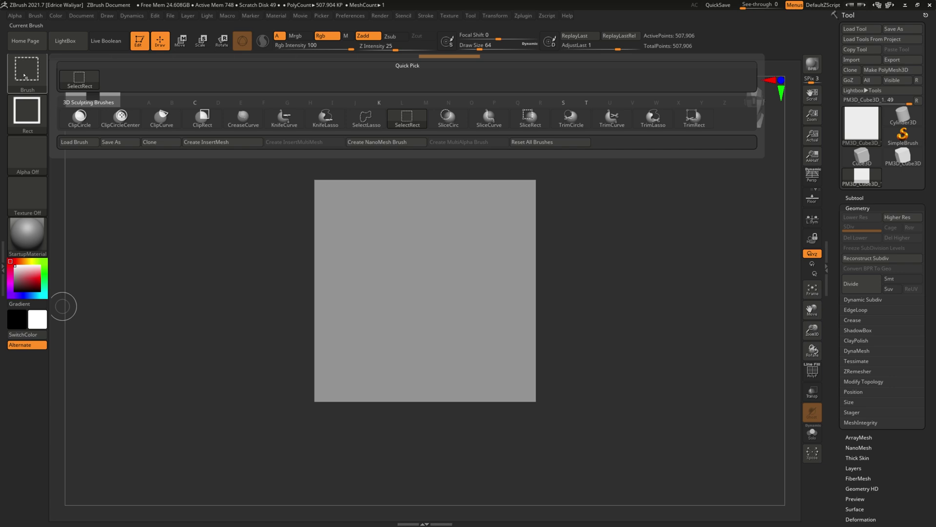
{"action": "key", "text": "ctrl+shift"}
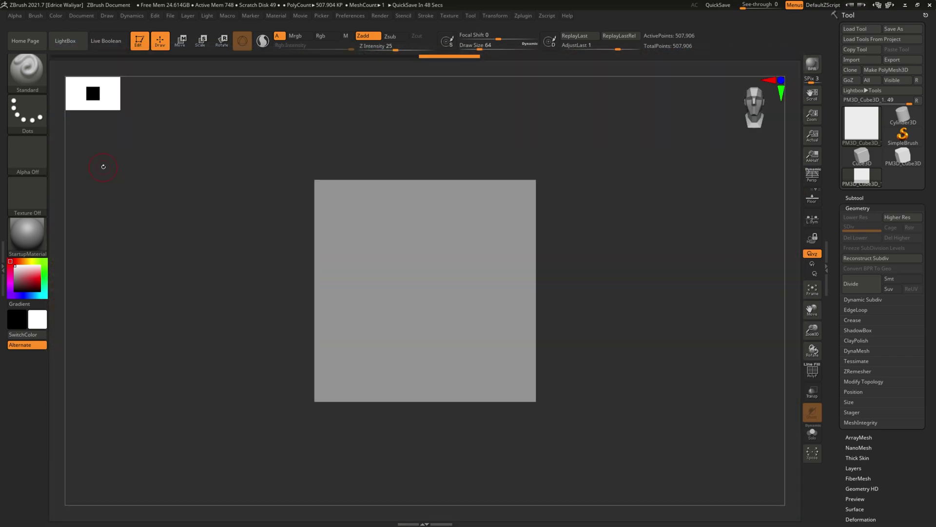
{"action": "left_click", "coordinate": [39, 82]}
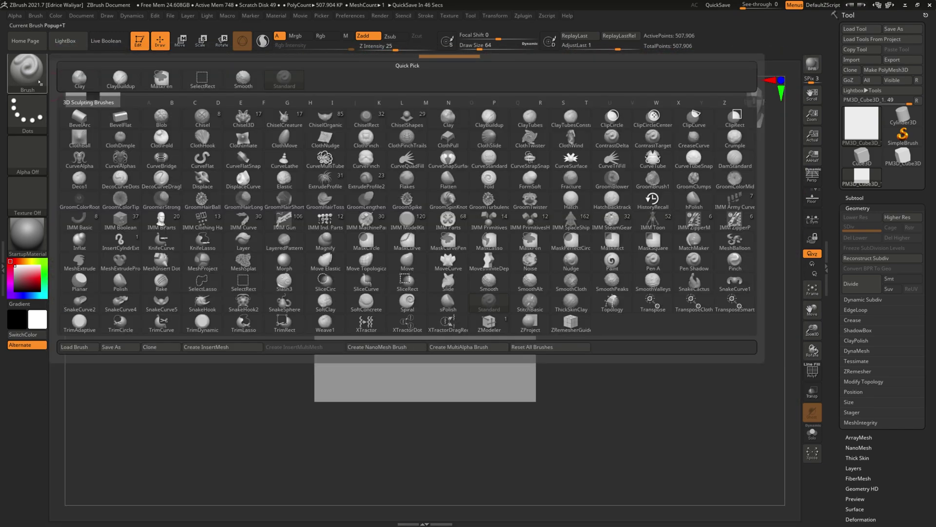
{"action": "key", "text": "k"}
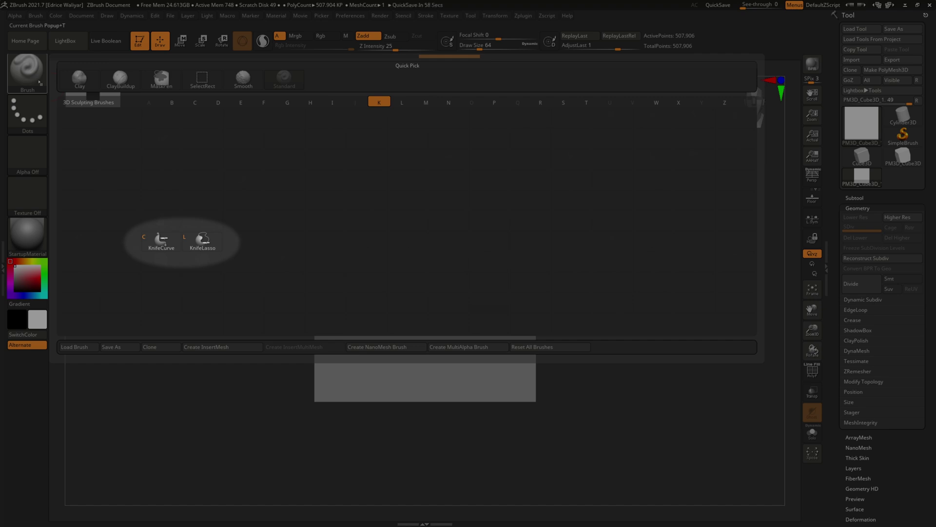
{"action": "key", "text": "Escape"}
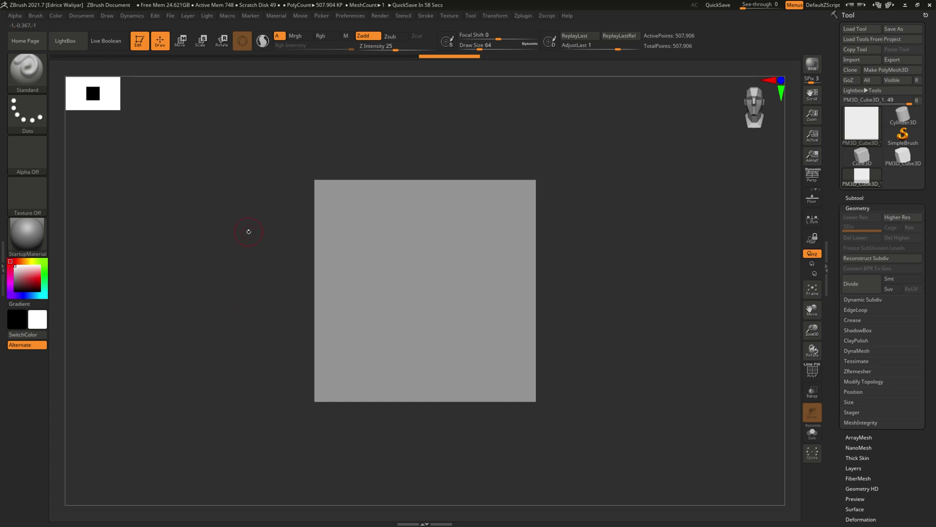
{"action": "key", "text": "ctrl+shift"}
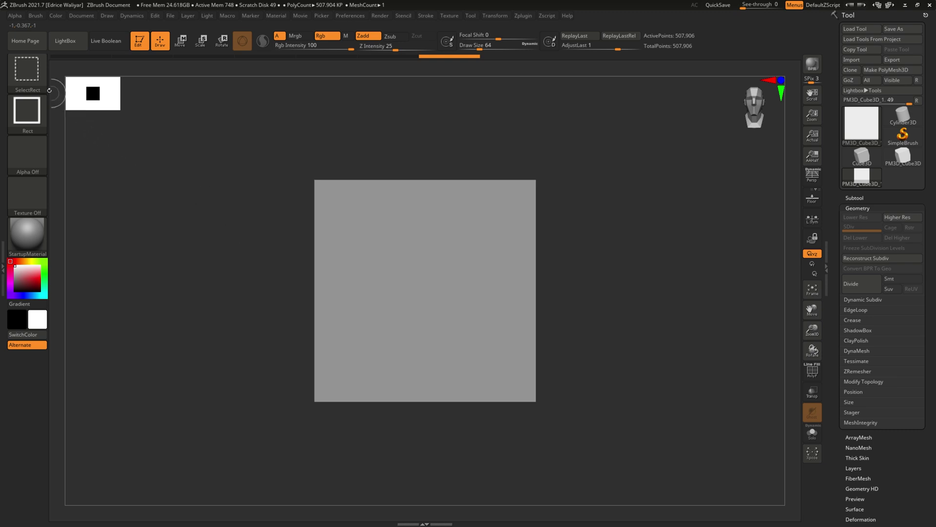
Step: Pick KnifeCurve from the brush list, ready to slice the plane
{"action": "left_click", "coordinate": [36, 82]}
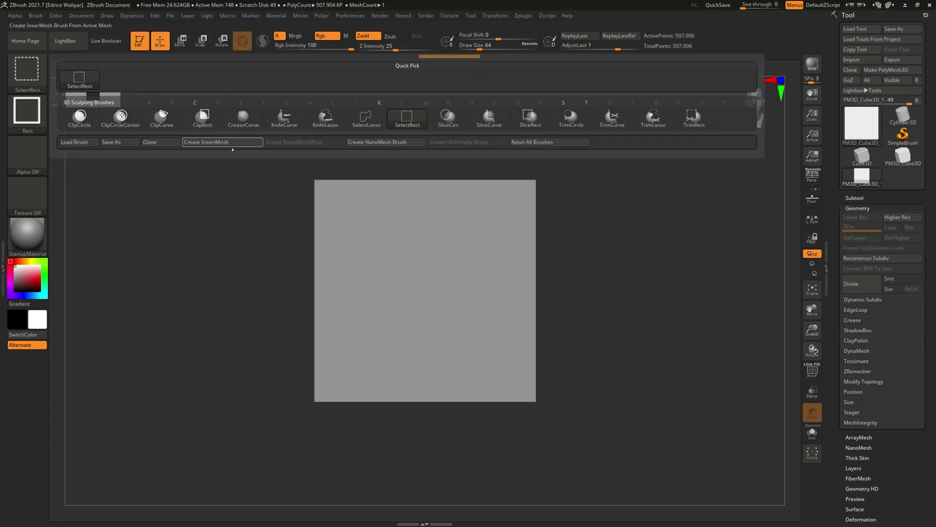
{"action": "left_click", "coordinate": [283, 122]}
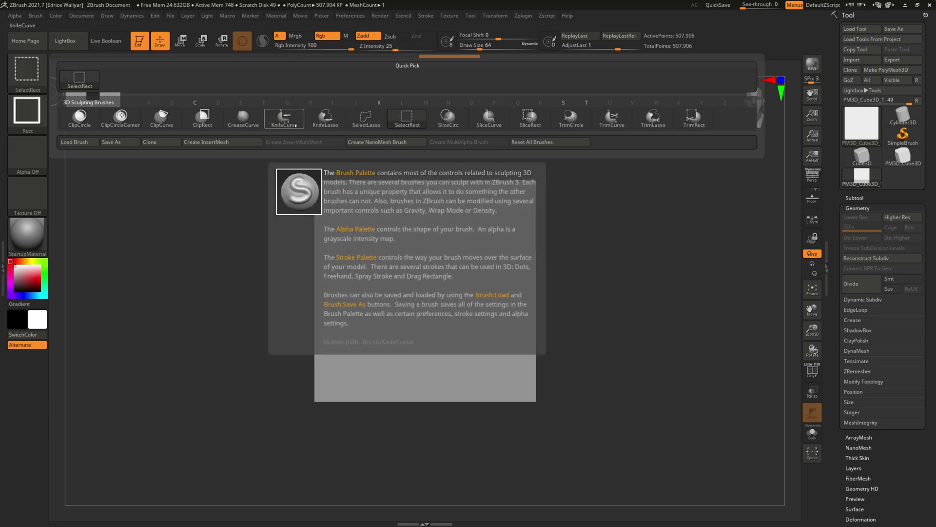
{"action": "key", "text": "ctrl"}
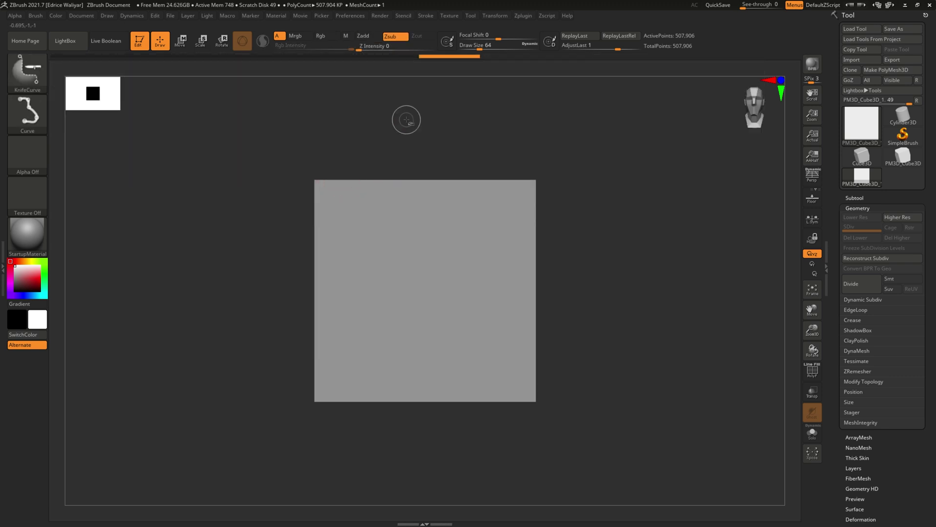
Step: Drag a KnifeCurve line down through the plane's top and settle it at Angle 170
{"action": "mouse_move", "coordinate": [407, 132]}
{"action": "left_mouse_down", "text": "ctrl+shift"}
{"action": "mouse_move", "coordinate": [449, 347]}
{"action": "mouse_move", "coordinate": [482, 422]}
{"action": "mouse_move", "coordinate": [432, 418]}
{"action": "mouse_move", "coordinate": [551, 358]}
{"action": "mouse_move", "coordinate": [435, 378]}
{"action": "mouse_move", "coordinate": [448, 369]}
{"action": "left_mouse_up", "text": "ctrl+shift"}
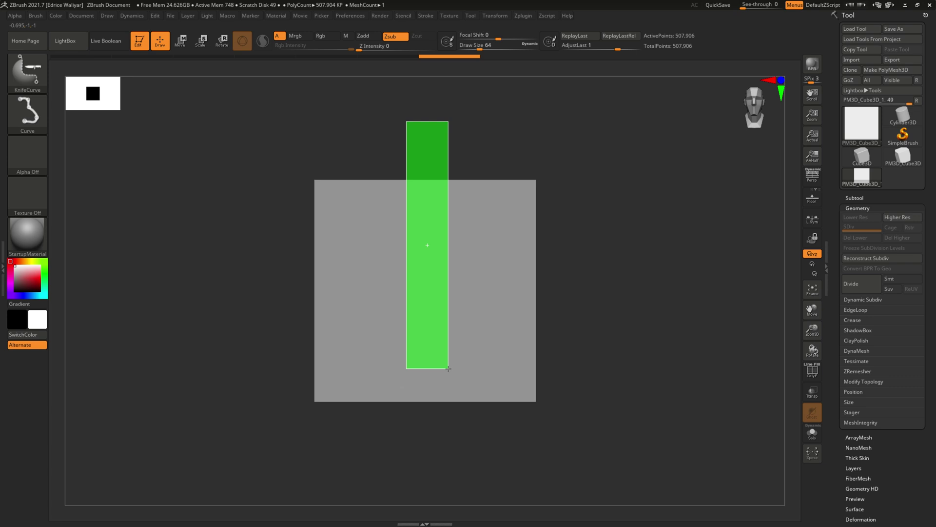
{"action": "mouse_move", "coordinate": [448, 368]}
{"action": "left_mouse_down", "text": "ctrl+shift"}
{"action": "mouse_move", "coordinate": [588, 315]}
{"action": "mouse_move", "coordinate": [610, 294]}
{"action": "mouse_move", "coordinate": [613, 328]}
{"action": "mouse_move", "coordinate": [599, 366]}
{"action": "mouse_move", "coordinate": [614, 356]}
{"action": "mouse_move", "coordinate": [556, 386]}
{"action": "left_mouse_up", "text": "ctrl+shift"}
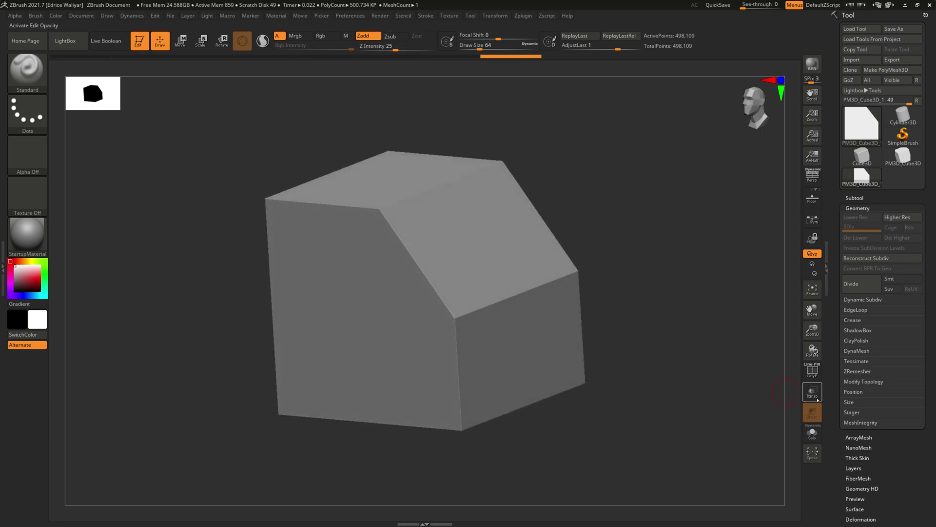
{"action": "left_click", "coordinate": [813, 371]}
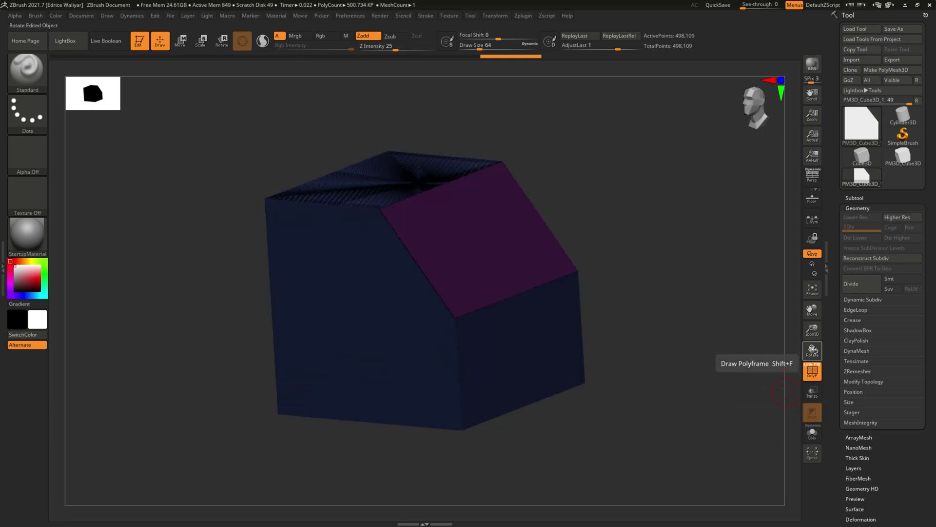
{"action": "left_click_drag", "start_coordinate": [812, 330], "coordinate": [813, 329]}
{"action": "left_click", "coordinate": [812, 371]}
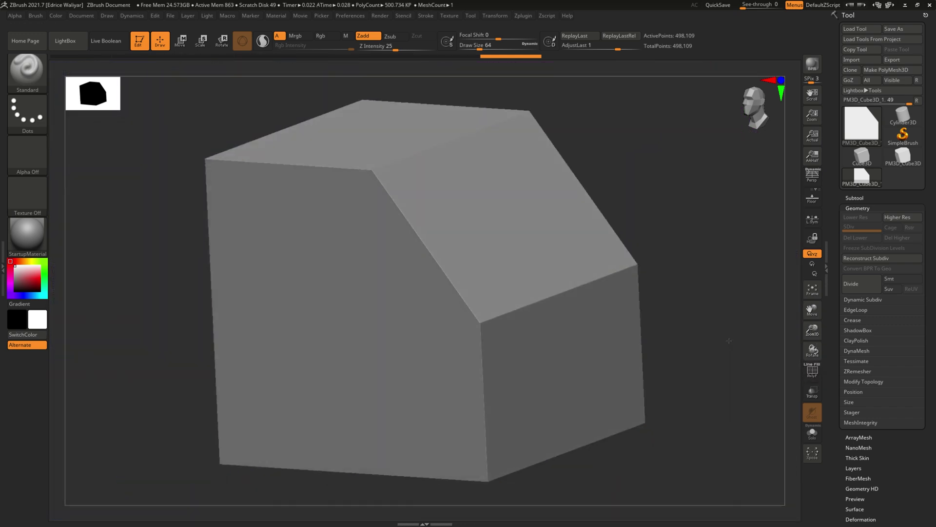
{"action": "mouse_move", "coordinate": [729, 341]}
{"action": "left_mouse_down"}
{"action": "mouse_move", "coordinate": [736, 330]}
{"action": "mouse_move", "coordinate": [727, 329]}
{"action": "left_mouse_up"}
{"action": "key", "text": "ctrl+z"}
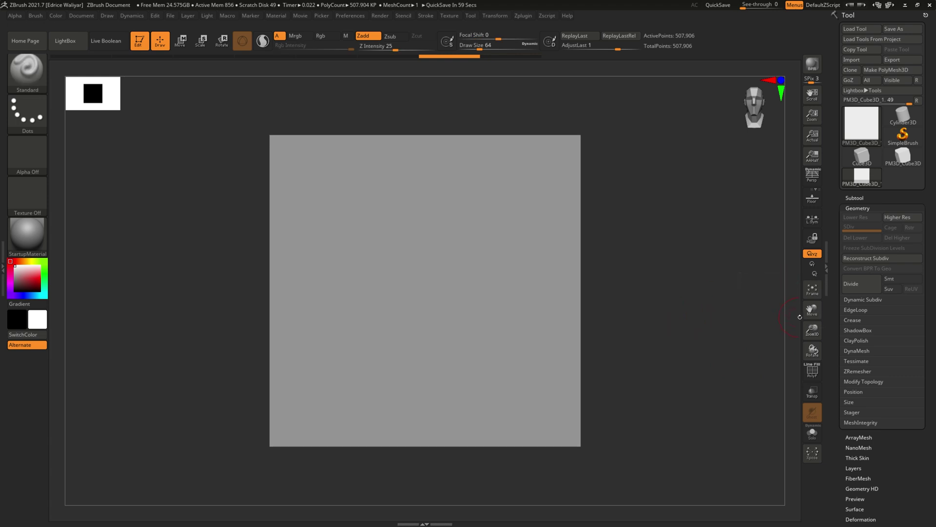
Step: Shrink the plane, shift it left, and lay a 140° slice line across it
{"action": "left_click_drag", "start_coordinate": [812, 331], "coordinate": [781, 313]}
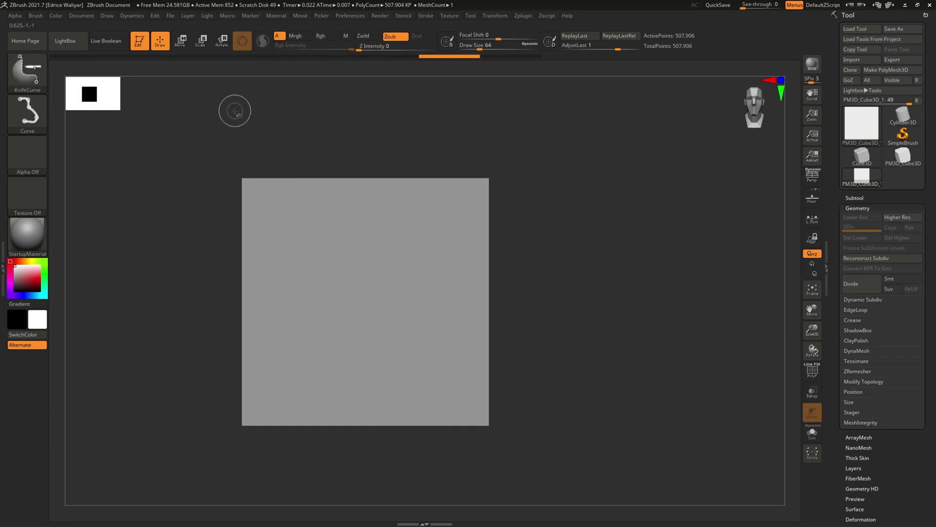
{"action": "mouse_move", "coordinate": [234, 109]}
{"action": "left_mouse_down", "text": "ctrl+shift"}
{"action": "mouse_move", "coordinate": [341, 240]}
{"action": "mouse_move", "coordinate": [411, 283]}
{"action": "mouse_move", "coordinate": [457, 369]}
{"action": "mouse_move", "coordinate": [467, 302]}
{"action": "mouse_move", "coordinate": [453, 257]}
{"action": "mouse_move", "coordinate": [494, 236]}
{"action": "mouse_move", "coordinate": [418, 336]}
{"action": "left_mouse_up", "text": "ctrl+shift"}
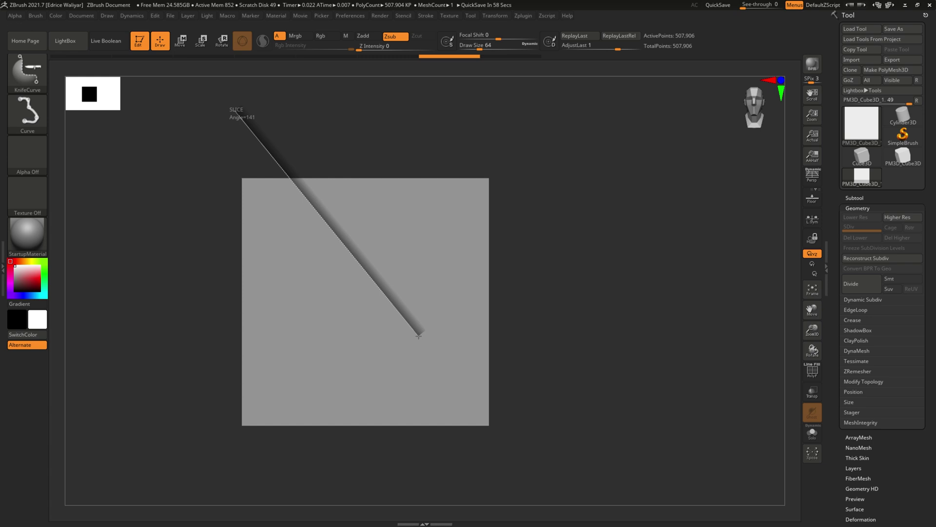
{"action": "left_click_drag", "start_coordinate": [418, 336], "coordinate": [511, 352], "text": "ctrl+shift"}
Step: Undo that cut, try a new slice from above, then show all hidden parts
{"action": "key", "text": "ctrl+z"}
{"action": "mouse_move", "coordinate": [297, 133]}
{"action": "left_mouse_down", "text": "ctrl+shift"}
{"action": "mouse_move", "coordinate": [295, 243]}
{"action": "mouse_move", "coordinate": [408, 276]}
{"action": "mouse_move", "coordinate": [344, 247]}
{"action": "mouse_move", "coordinate": [306, 288]}
{"action": "mouse_move", "coordinate": [390, 329]}
{"action": "mouse_move", "coordinate": [564, 324]}
{"action": "left_mouse_up", "text": "ctrl+shift"}
{"action": "key", "text": "ctrl"}
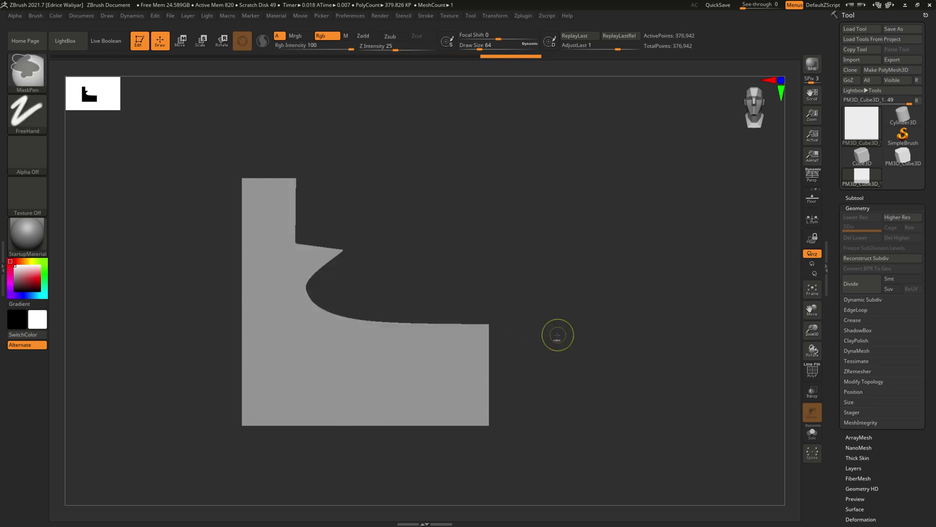
{"action": "left_click", "coordinate": [557, 335], "text": "ctrl+shift"}
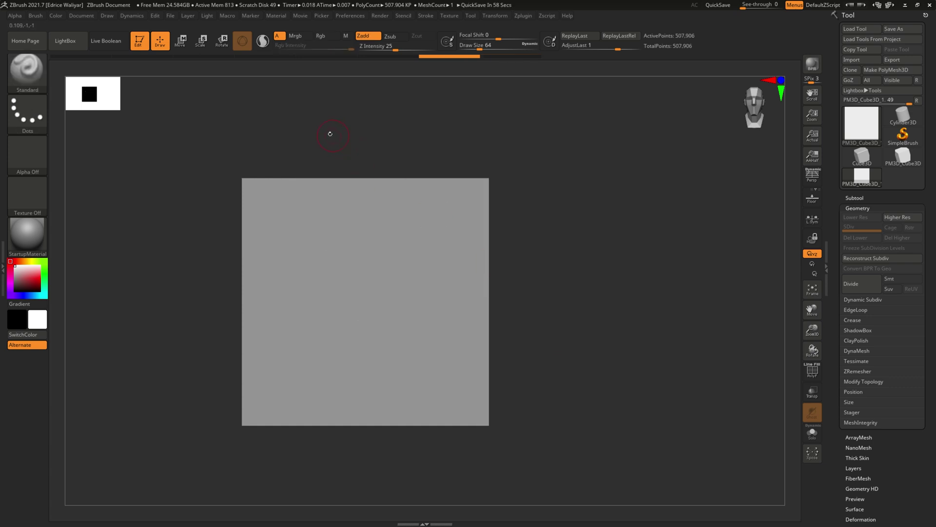
Step: Try a 170° slice across the square, undo it, and redraw with PolyF shown
{"action": "key", "text": "ctrl+shift"}
{"action": "left_click_drag", "start_coordinate": [322, 129], "coordinate": [341, 251], "text": "ctrl+shift"}
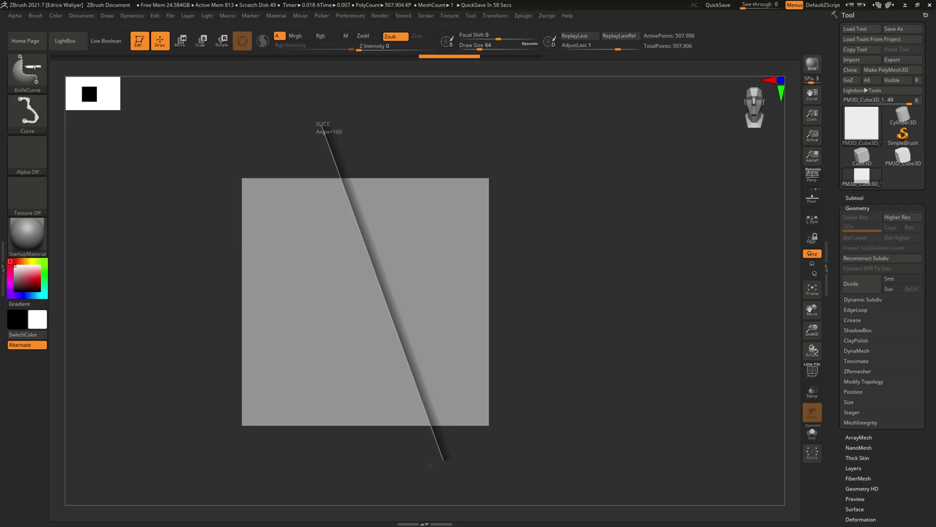
{"action": "key", "text": "ctrl+z"}
{"action": "left_click_drag", "start_coordinate": [308, 125], "coordinate": [361, 338], "text": "ctrl+shift"}
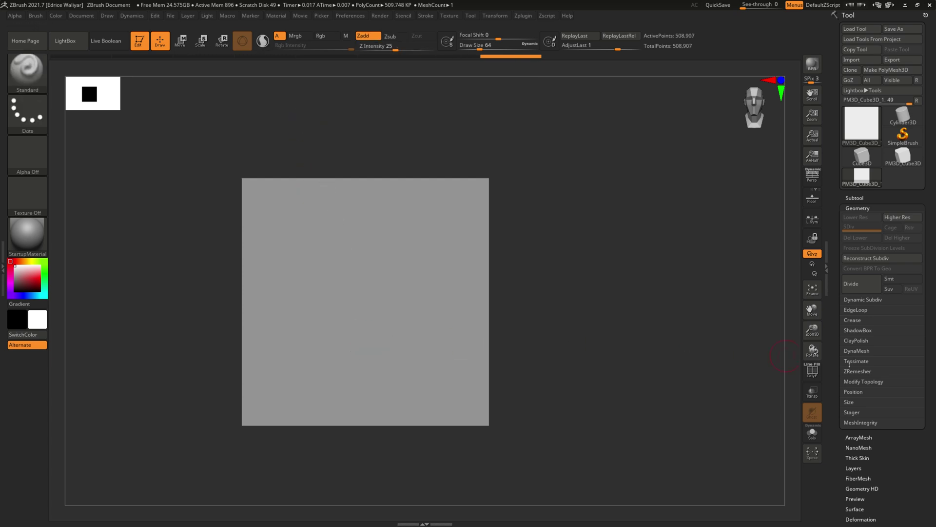
{"action": "left_click", "coordinate": [812, 371]}
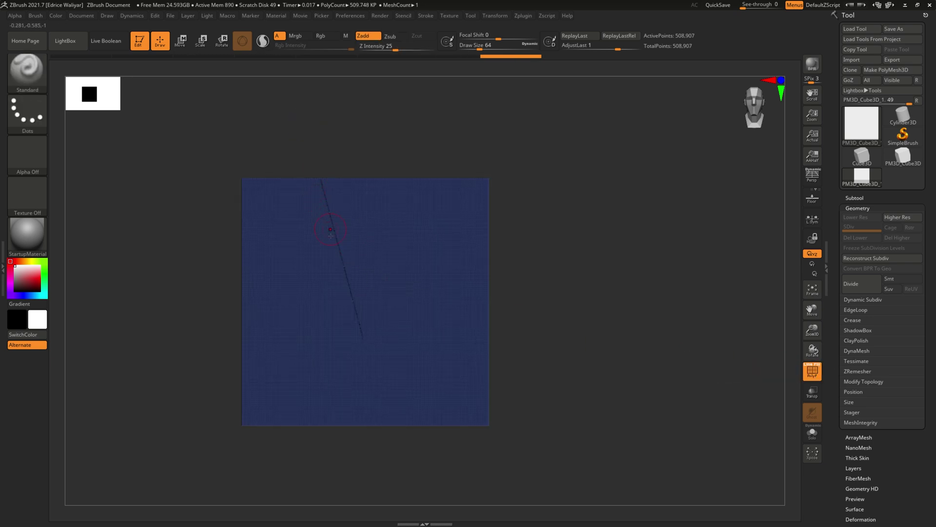
Step: Discard trapezoid and curved cuts, then slice off the square's top-right corner
{"action": "key", "text": "ctrl"}
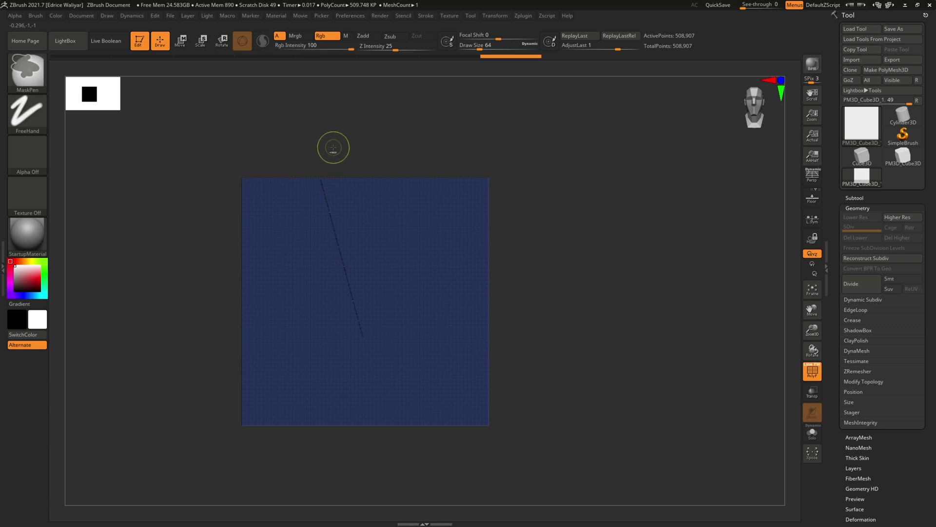
{"action": "left_click_drag", "start_coordinate": [333, 148], "coordinate": [441, 456], "text": "ctrl+shift"}
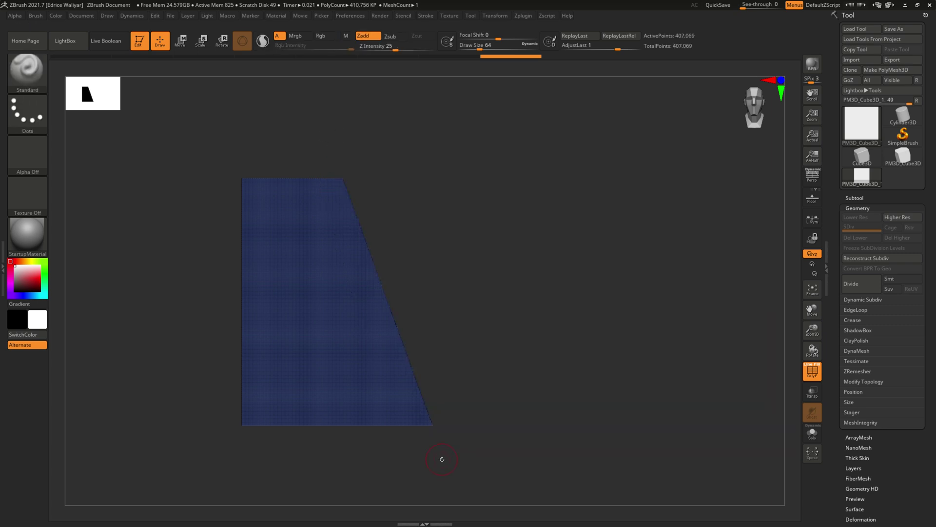
{"action": "key", "text": "ctrl+z"}
{"action": "left_click_drag", "start_coordinate": [360, 149], "coordinate": [418, 314], "text": "ctrl+shift"}
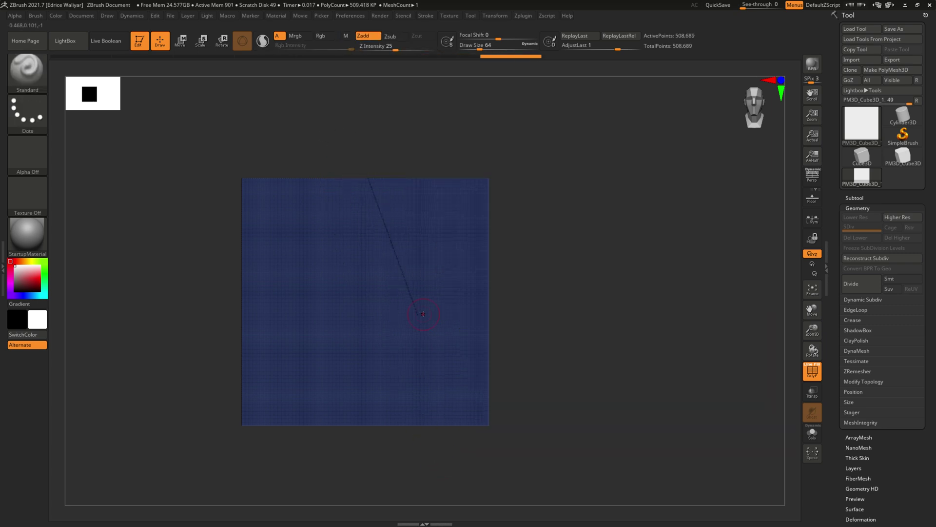
{"action": "key", "text": "ctrl+z"}
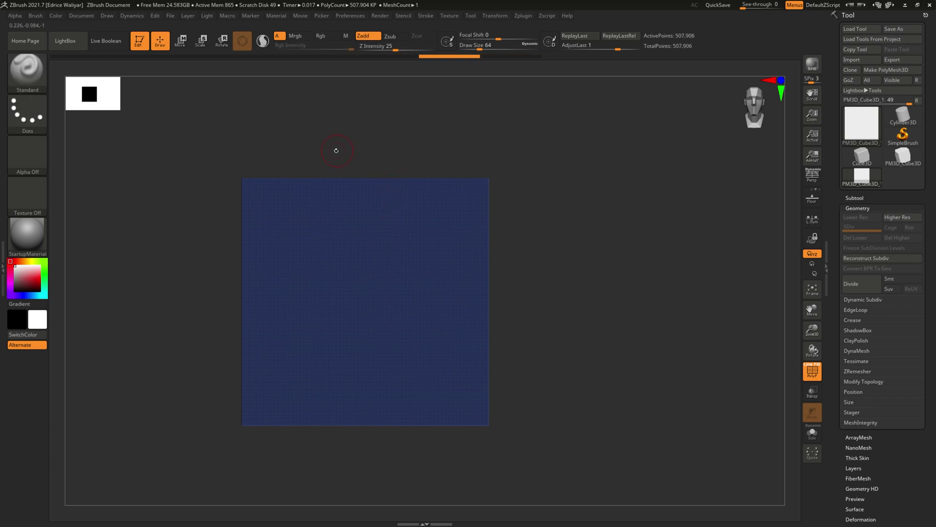
{"action": "mouse_move", "coordinate": [351, 130]}
{"action": "left_mouse_down", "text": "ctrl+shift"}
{"action": "mouse_move", "coordinate": [471, 268]}
{"action": "mouse_move", "coordinate": [539, 266]}
{"action": "left_mouse_up", "text": "ctrl+shift"}
Step: Isolate and restore the chamfer pieces, return to front view, and turn off the wireframe
{"action": "left_click_drag", "start_coordinate": [630, 269], "coordinate": [427, 224]}
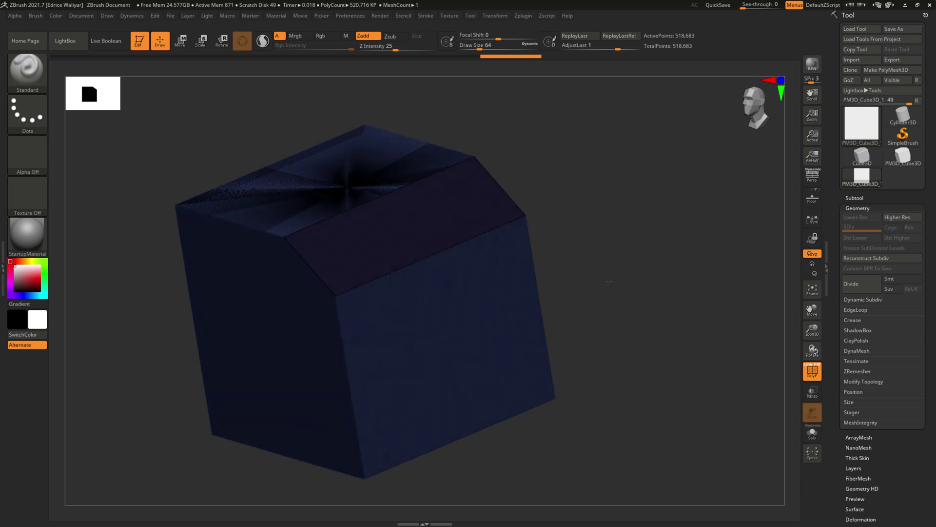
{"action": "left_click", "coordinate": [427, 224], "text": "ctrl+shift"}
{"action": "left_click", "coordinate": [427, 223], "text": "ctrl+shift"}
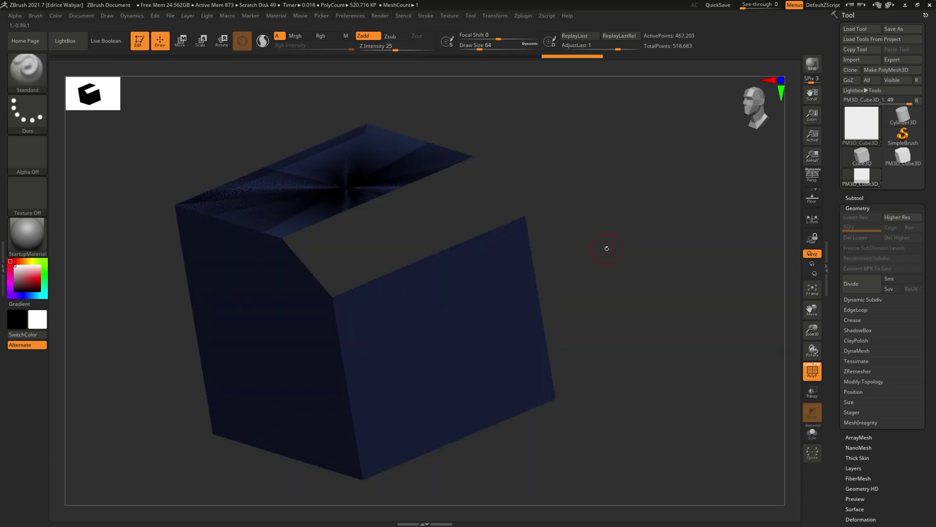
{"action": "left_click", "coordinate": [606, 249], "text": "ctrl+shift"}
{"action": "left_click", "coordinate": [607, 248], "text": "ctrl+shift"}
{"action": "left_click_drag", "start_coordinate": [606, 249], "coordinate": [654, 264]}
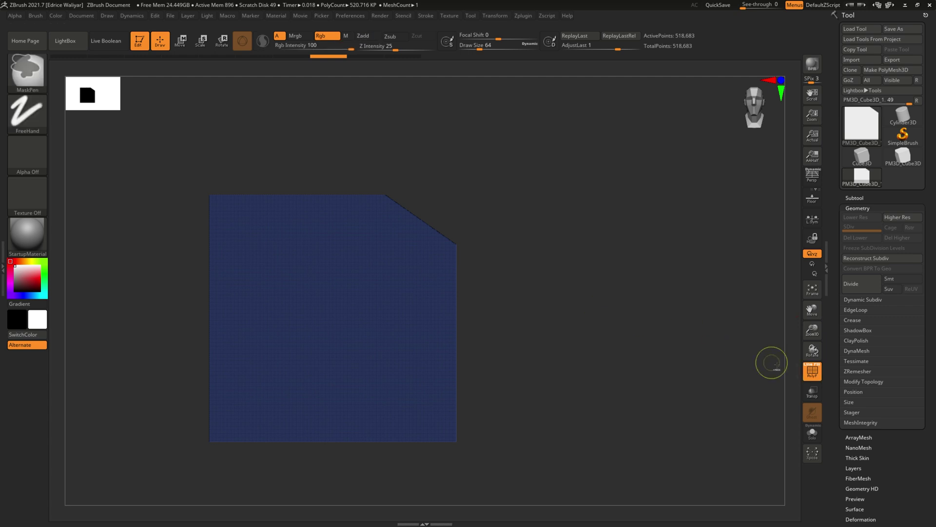
{"action": "left_click", "coordinate": [812, 370]}
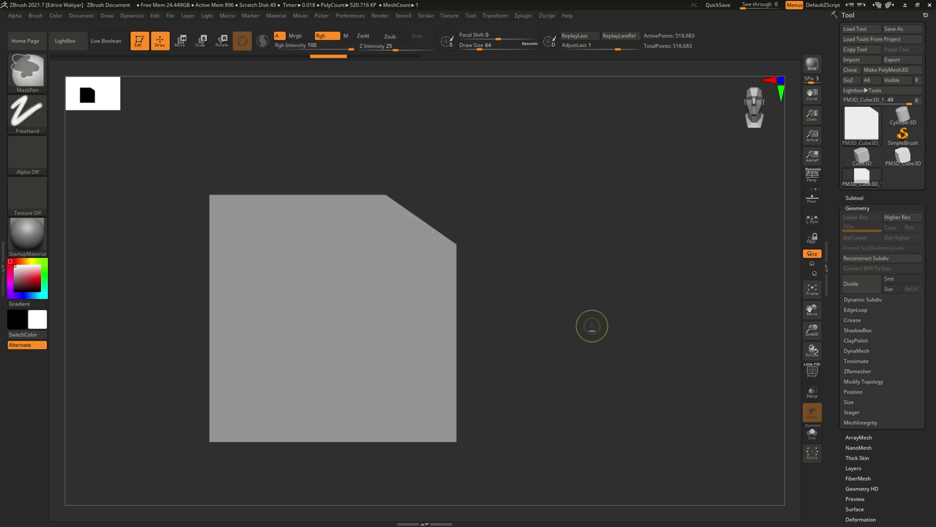
Step: Undo the corner chamfer and enable BRadius so slices follow the brush radius
{"action": "key", "text": "ctrl+z"}
{"action": "key", "text": "ctrl+shift"}
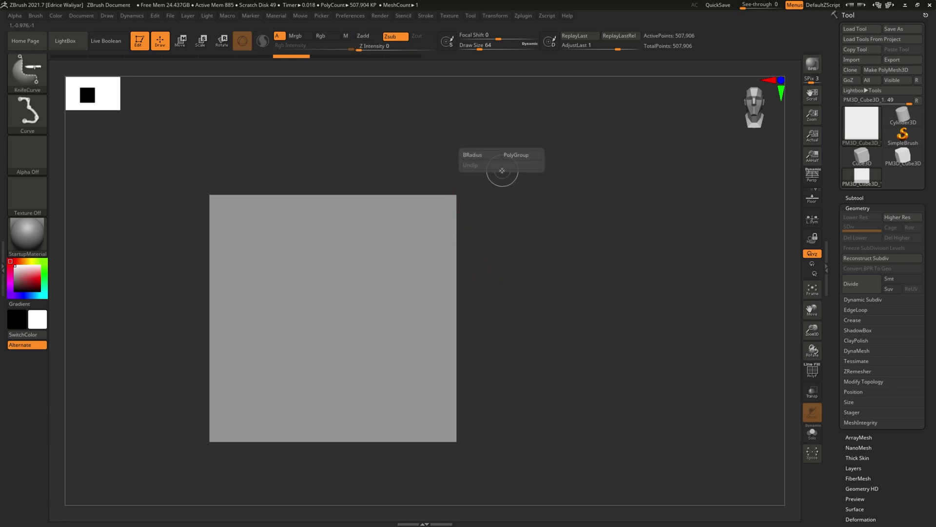
{"action": "mouse_move", "coordinate": [492, 158]}
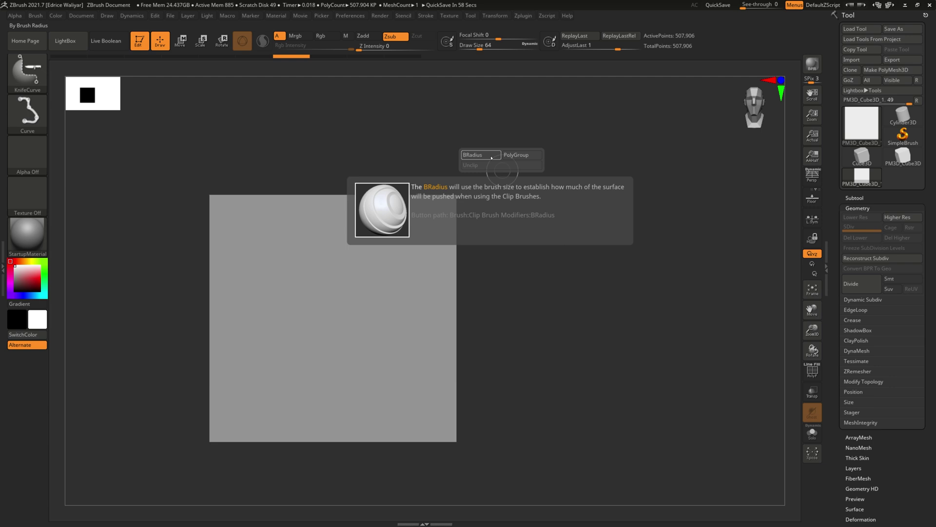
{"action": "left_click", "coordinate": [492, 158], "text": "ctrl+shift"}
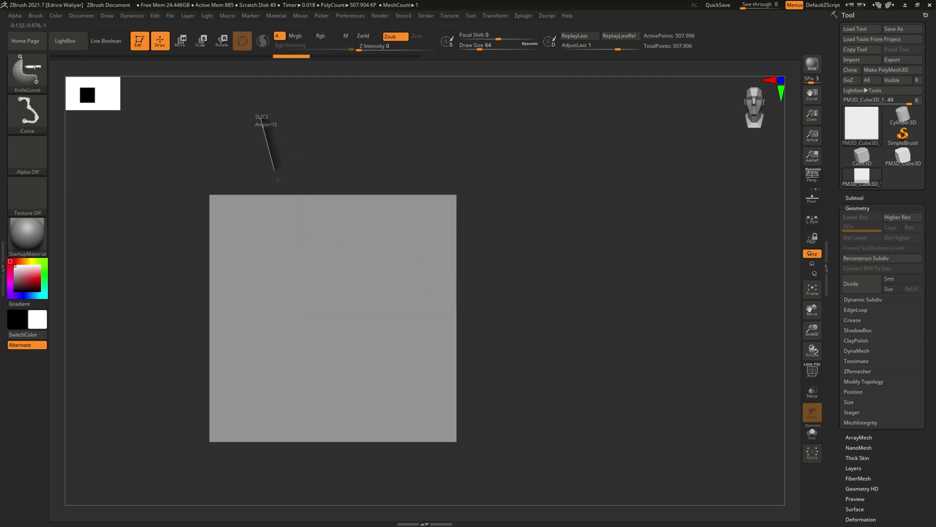
Step: Test a radius-width slice down the plate, undo it, and draw a horizontal slice line
{"action": "left_click_drag", "start_coordinate": [279, 181], "coordinate": [367, 480]}
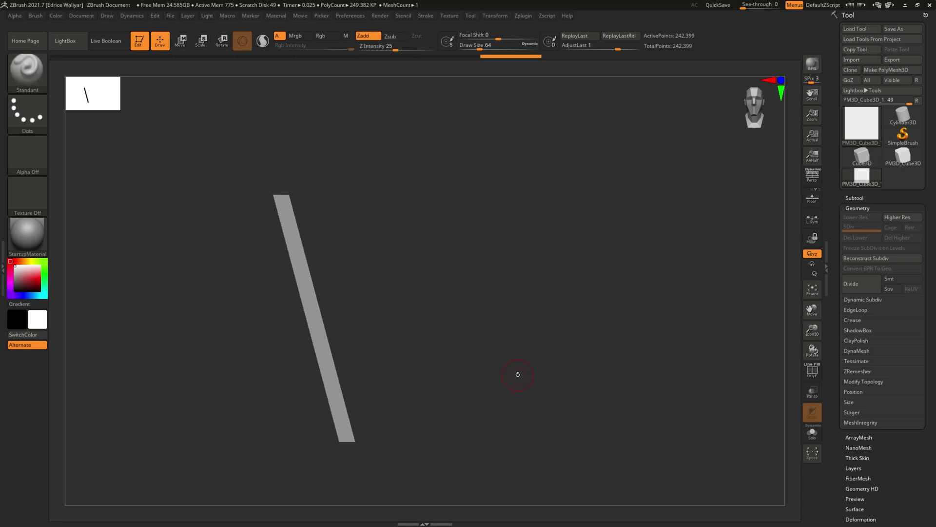
{"action": "mouse_move", "coordinate": [518, 374]}
{"action": "left_mouse_down"}
{"action": "mouse_move", "coordinate": [488, 378]}
{"action": "mouse_move", "coordinate": [525, 371]}
{"action": "left_mouse_up"}
{"action": "key", "text": "ctrl+z"}
{"action": "left_click_drag", "start_coordinate": [551, 342], "coordinate": [422, 323]}
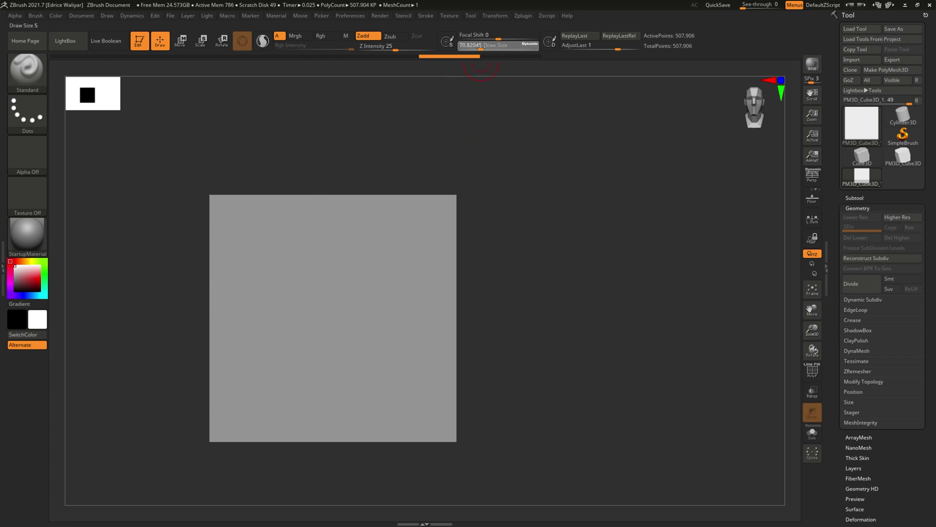
{"action": "mouse_move", "coordinate": [169, 291]}
{"action": "left_mouse_down", "text": "ctrl+shift"}
{"action": "mouse_move", "coordinate": [549, 292]}
{"action": "mouse_move", "coordinate": [564, 305]}
{"action": "left_mouse_up", "text": "ctrl+shift"}
Step: Undo the strip, snap to front view, try a horizontal slice, and show the whole box
{"action": "key", "text": "ctrl+z"}
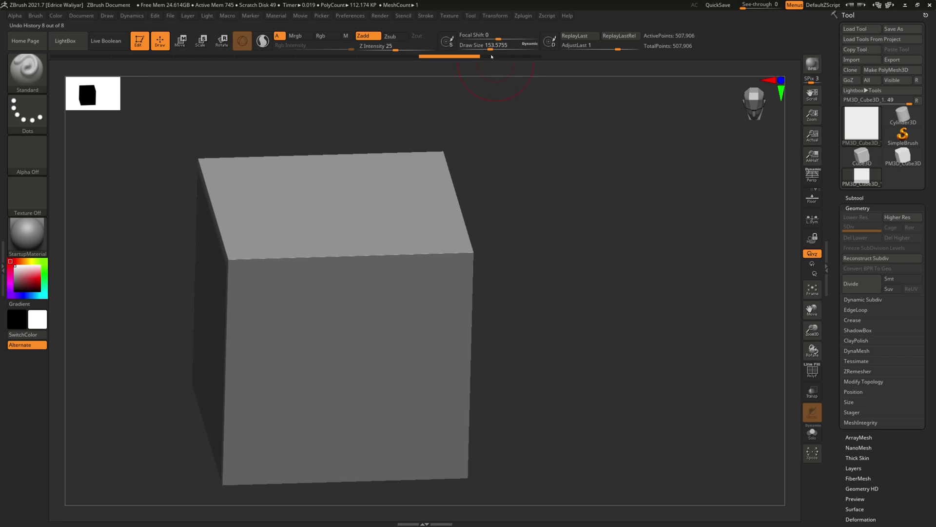
{"action": "left_click_drag", "start_coordinate": [560, 129], "coordinate": [575, 151], "text": "shift"}
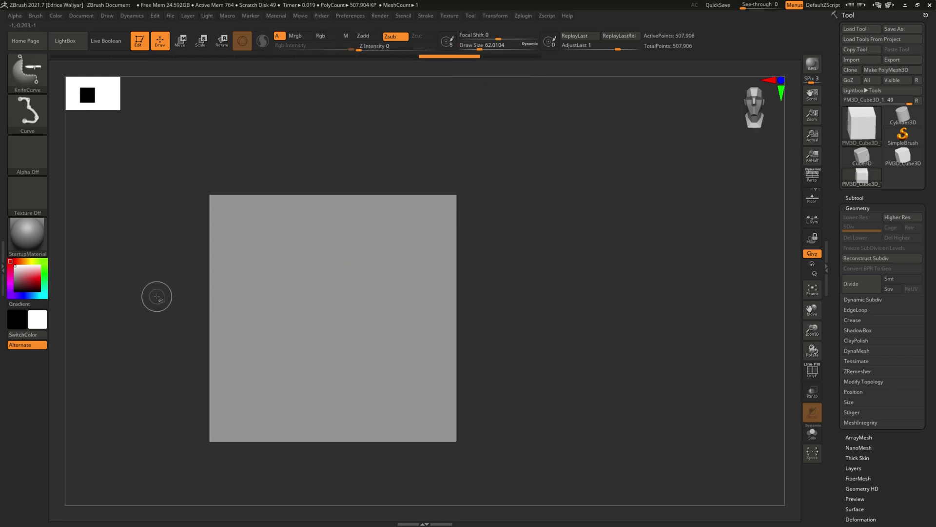
{"action": "mouse_move", "coordinate": [154, 295]}
{"action": "left_mouse_down", "text": "ctrl+shift"}
{"action": "mouse_move", "coordinate": [487, 296]}
{"action": "mouse_move", "coordinate": [495, 305]}
{"action": "left_mouse_up", "text": "ctrl+shift"}
{"action": "left_click", "coordinate": [477, 254], "text": "ctrl+shift"}
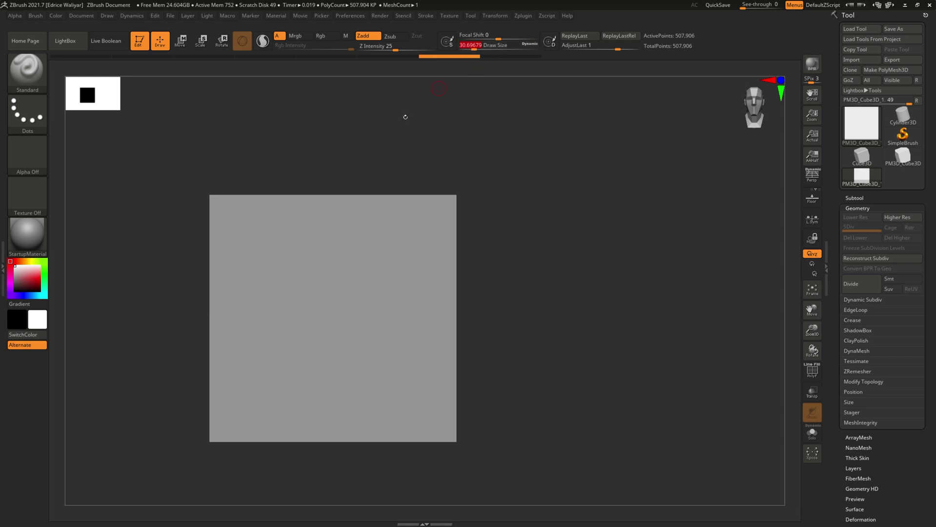
Step: Cut two crossing diagonal gaps through the plate with KnifeCurve
{"action": "key", "text": "ctrl+shift"}
{"action": "left_click_drag", "start_coordinate": [272, 131], "coordinate": [318, 305], "text": "ctrl+shift"}
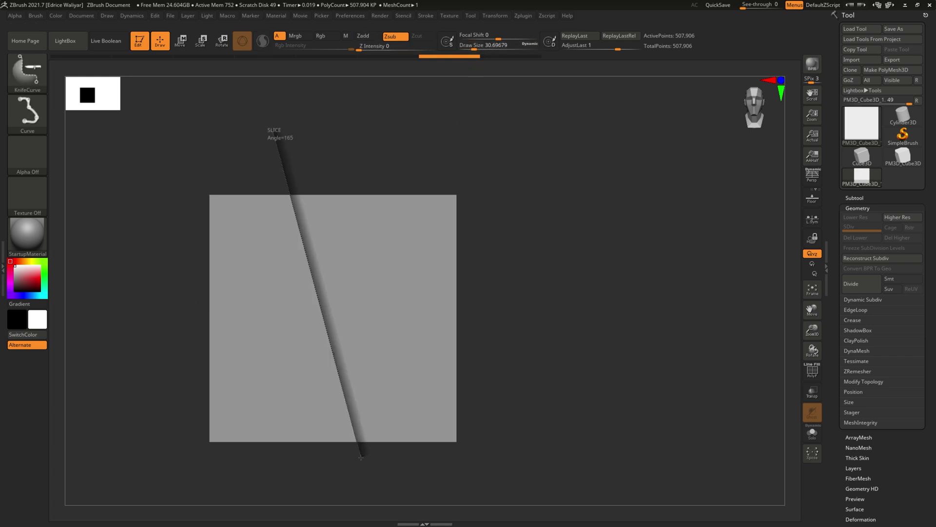
{"action": "left_click_drag", "start_coordinate": [361, 457], "coordinate": [361, 458], "text": "ctrl+shift"}
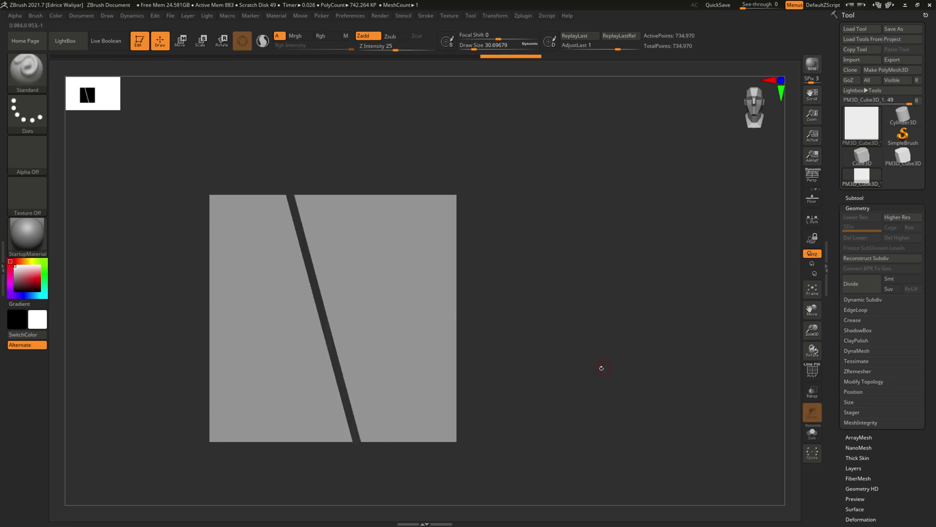
{"action": "key", "text": "ctrl+shift"}
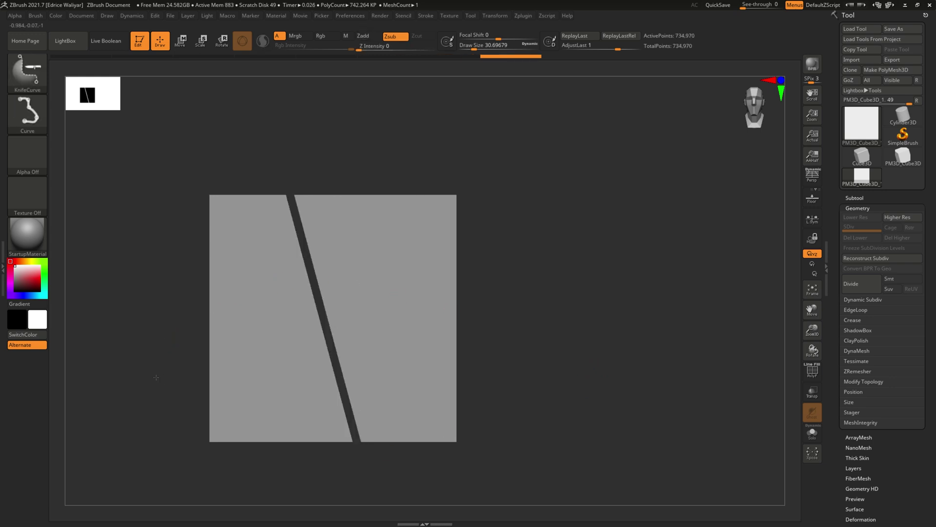
{"action": "left_click_drag", "start_coordinate": [156, 377], "coordinate": [588, 264], "text": "ctrl+shift"}
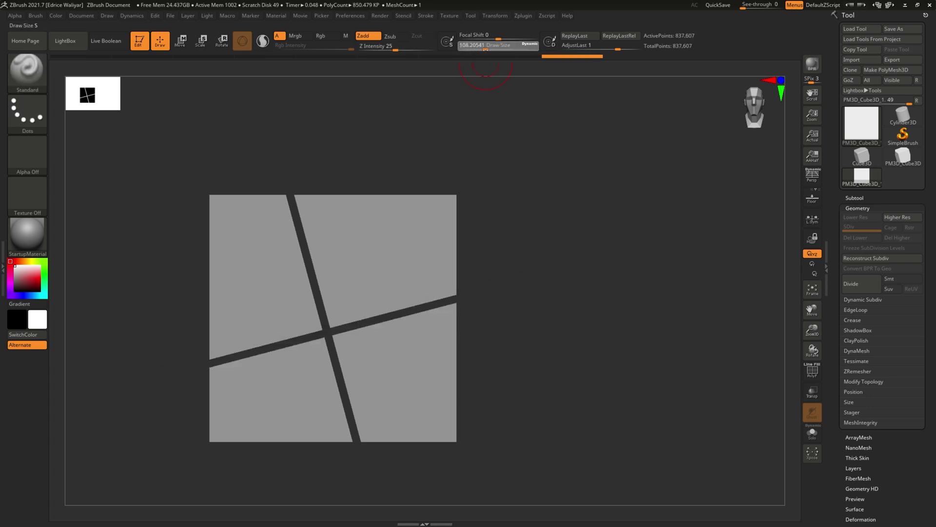
{"action": "mouse_move", "coordinate": [136, 240]}
{"action": "left_mouse_down", "text": "alt"}
{"action": "mouse_move", "coordinate": [213, 266]}
{"action": "mouse_move", "coordinate": [222, 250]}
{"action": "mouse_move", "coordinate": [456, 318]}
{"action": "mouse_move", "coordinate": [547, 358]}
{"action": "mouse_move", "coordinate": [574, 404]}
{"action": "left_mouse_up", "text": "alt"}
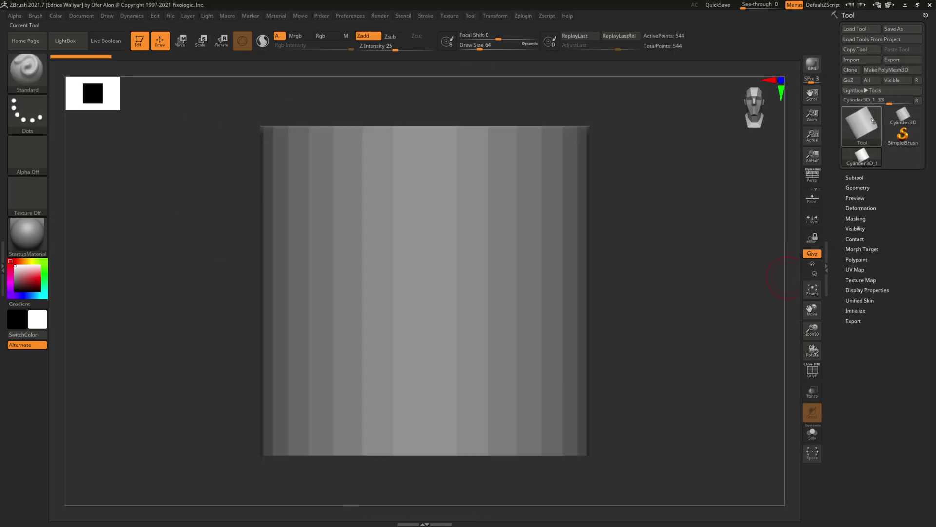
Step: Make the cylinder a PolyMesh3D, Divide it twice, and Del Lower
{"action": "left_click", "coordinate": [886, 69]}
{"action": "left_click", "coordinate": [857, 188]}
{"action": "left_click", "coordinate": [866, 266]}
{"action": "left_click", "coordinate": [867, 266]}
{"action": "left_click", "coordinate": [866, 265]}
{"action": "left_click", "coordinate": [866, 265]}
{"action": "left_click", "coordinate": [856, 217]}
{"action": "left_click_drag", "start_coordinate": [816, 331], "coordinate": [819, 292]}
Step: Switch to KnifeCurve and slice the top off the cylinder into a disc
{"action": "left_click", "coordinate": [28, 71]}
{"action": "left_click", "coordinate": [27, 71], "text": "ctrl+shift"}
{"action": "left_click", "coordinate": [284, 118], "text": "ctrl+shift"}
{"action": "left_click_drag", "start_coordinate": [677, 206], "coordinate": [203, 204], "text": "ctrl+shift"}
{"action": "mouse_move", "coordinate": [677, 265]}
{"action": "left_mouse_down", "text": "ctrl+shift"}
{"action": "mouse_move", "coordinate": [279, 250]}
{"action": "mouse_move", "coordinate": [215, 224]}
{"action": "left_mouse_up", "text": "ctrl+shift"}
{"action": "left_click_drag", "start_coordinate": [217, 229], "coordinate": [218, 337], "text": "shift"}
Step: From a top view, cut a vertical strip and a thinner horizontal gap across the disc
{"action": "left_click_drag", "start_coordinate": [812, 331], "coordinate": [813, 345]}
{"action": "left_click_drag", "start_coordinate": [813, 310], "coordinate": [773, 298]}
{"action": "left_click_drag", "start_coordinate": [284, 170], "coordinate": [370, 130], "text": "ctrl"}
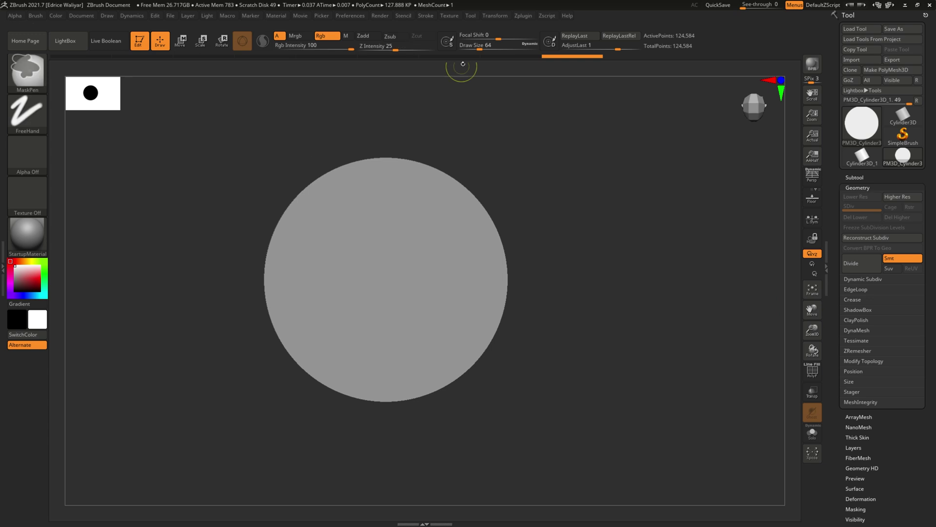
{"action": "left_click_drag", "start_coordinate": [334, 93], "coordinate": [333, 425], "text": "ctrl+shift"}
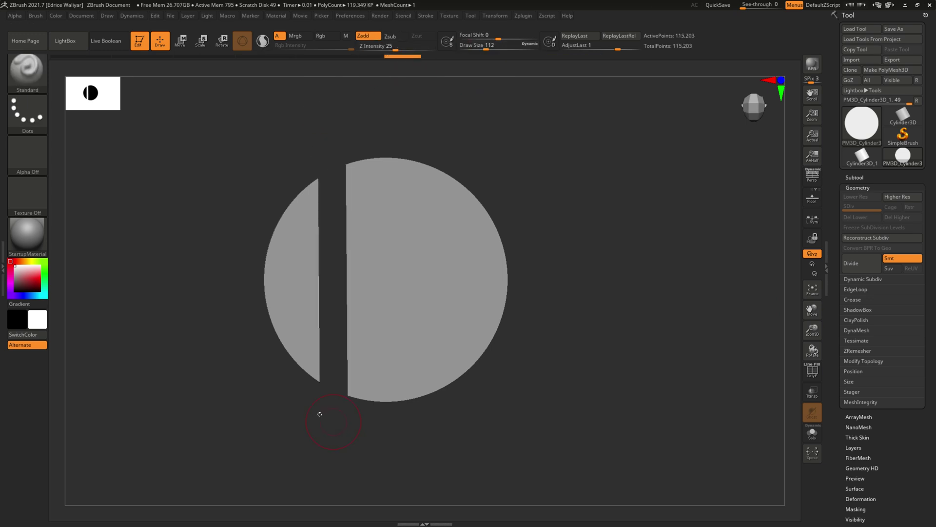
{"action": "left_click_drag", "start_coordinate": [486, 46], "coordinate": [478, 46]}
{"action": "left_click_drag", "start_coordinate": [203, 324], "coordinate": [534, 326], "text": "ctrl+shift"}
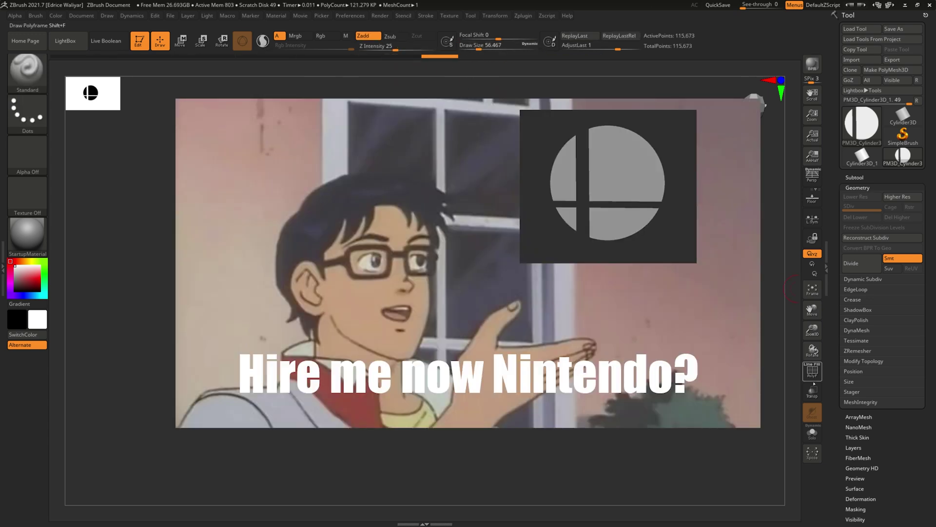
Step: Inspect the finished logo from several angles with the wireframe turned off
{"action": "left_click_drag", "start_coordinate": [812, 330], "coordinate": [813, 347]}
{"action": "left_click_drag", "start_coordinate": [773, 299], "coordinate": [741, 297]}
{"action": "key", "text": "shift+f"}
{"action": "left_click_drag", "start_coordinate": [813, 330], "coordinate": [812, 310]}
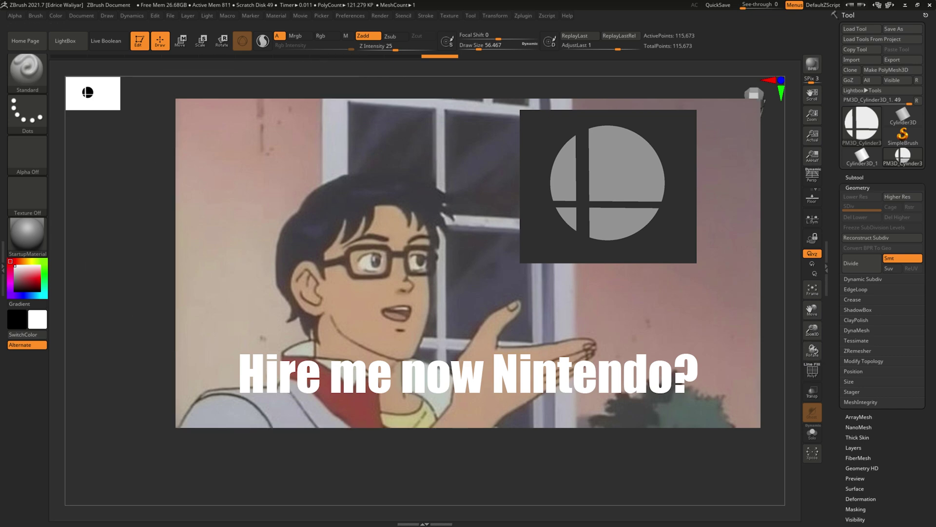